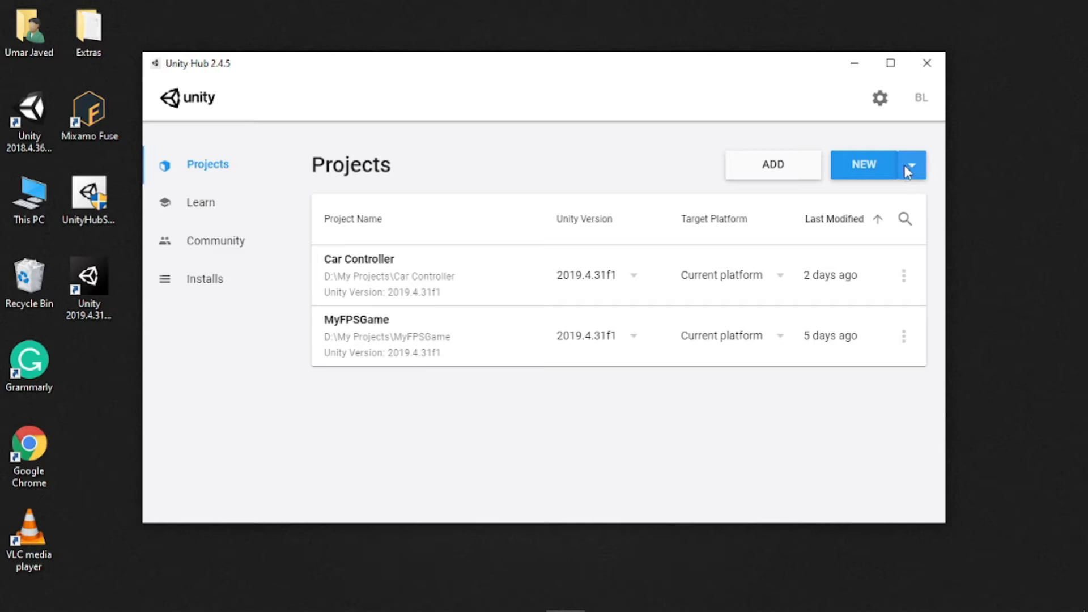
# Create a new 3D project named CarController in the D:\My Projects location
pyautogui.click(810, 179)
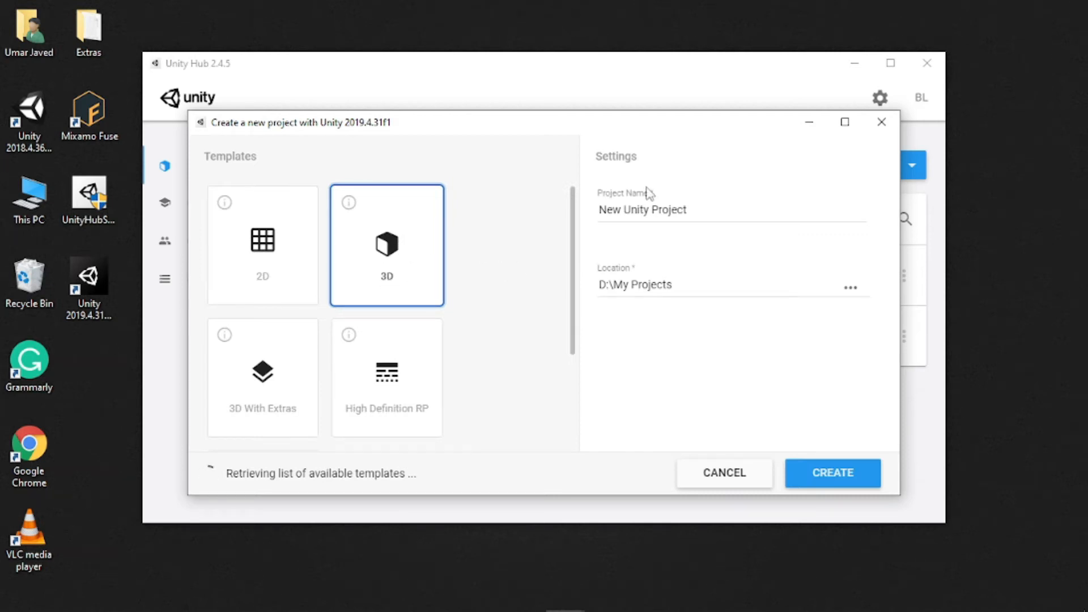
pyautogui.click(698, 206)
pyautogui.moveTo(687, 209); pyautogui.dragTo(587, 215)
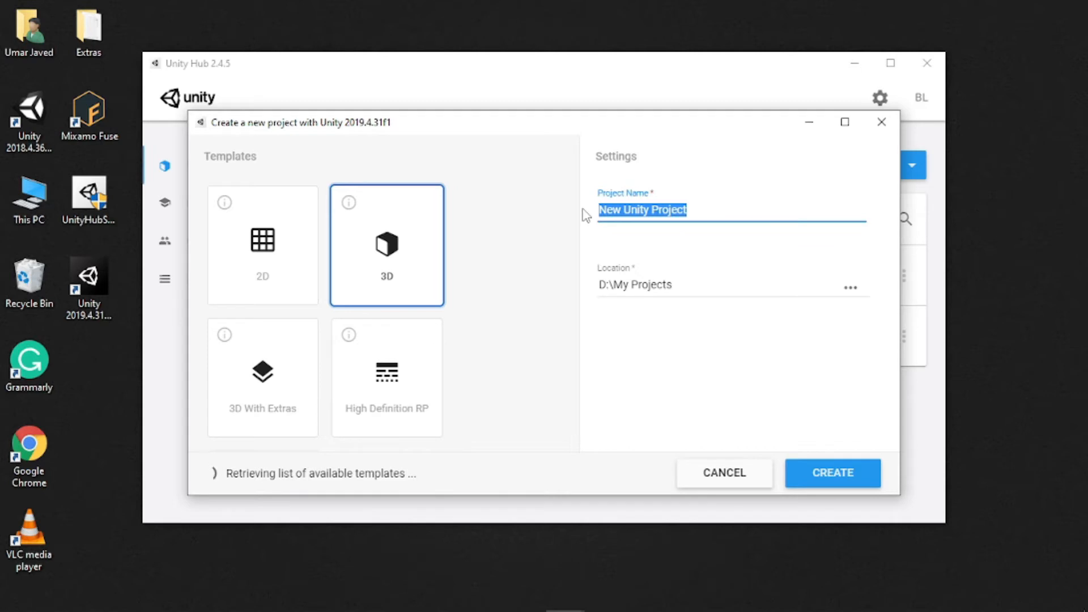
pyautogui.write('CarControlle')
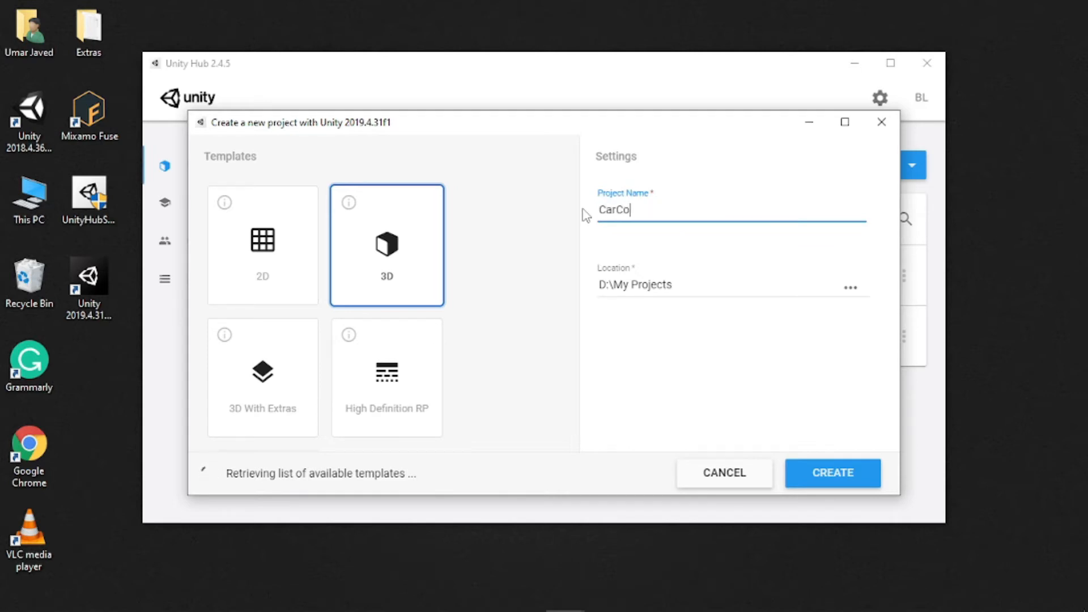
pyautogui.write('r')
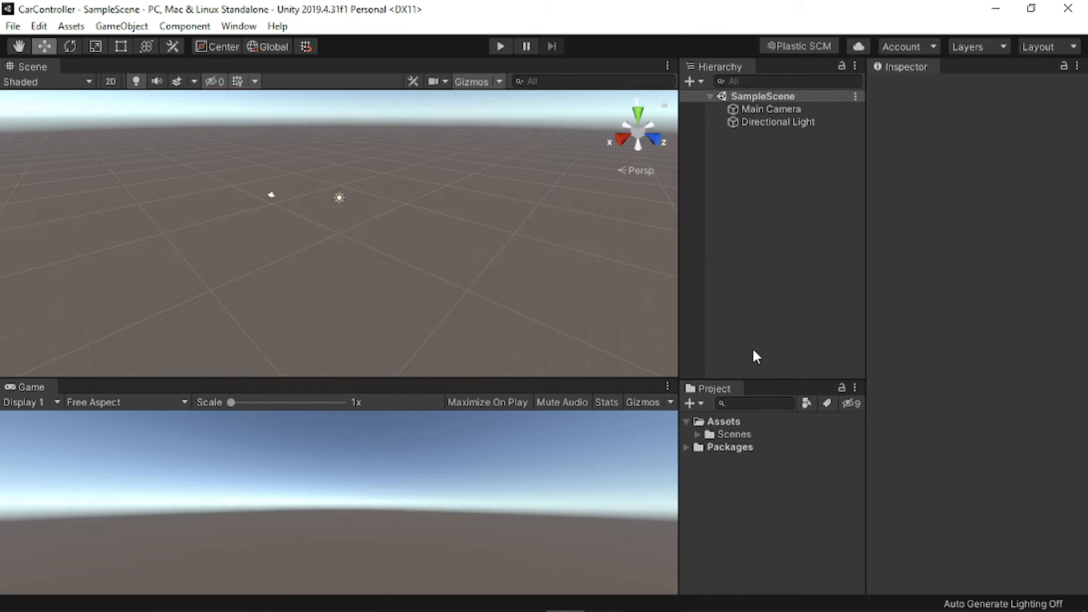
# Inspect the Main Camera and Directional Light objects in the sample scene
pyautogui.moveTo(412, 253); pyautogui.dragTo(393, 208, button='right')
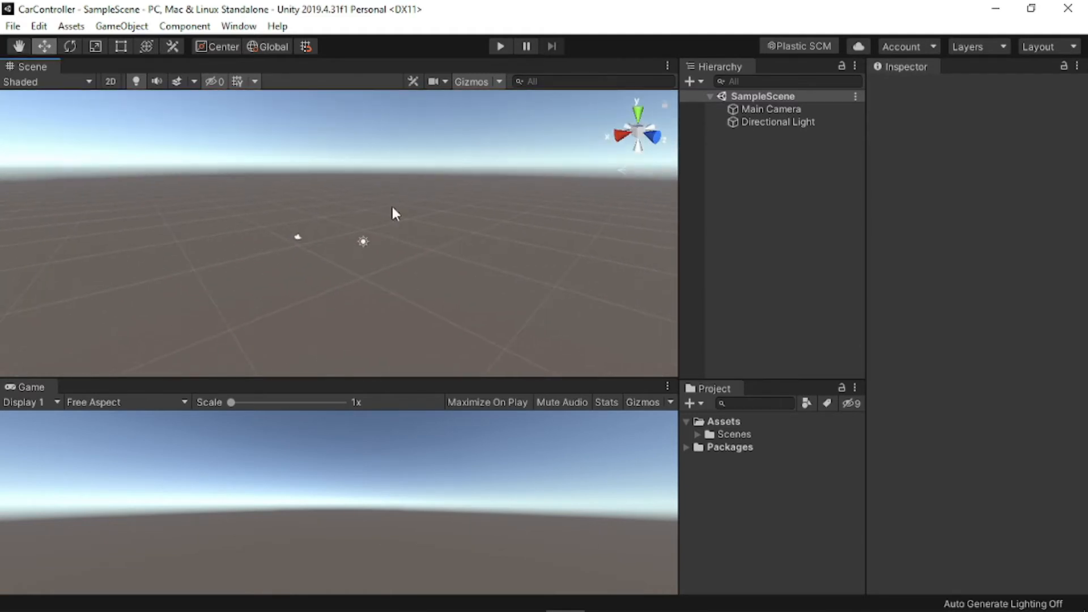
pyautogui.click(823, 109)
pyautogui.click(820, 123)
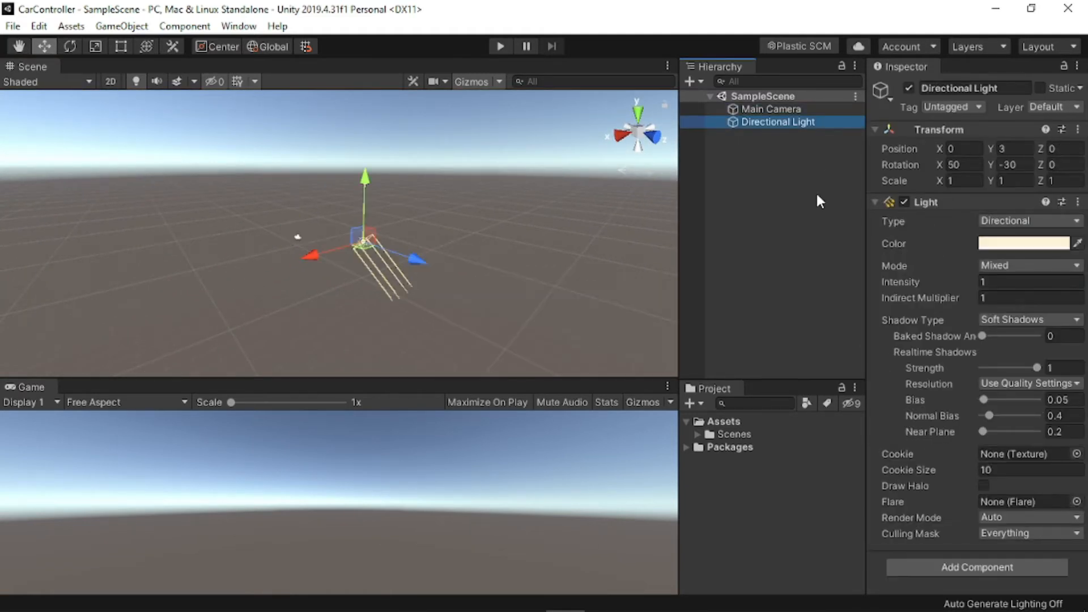
pyautogui.click(801, 195)
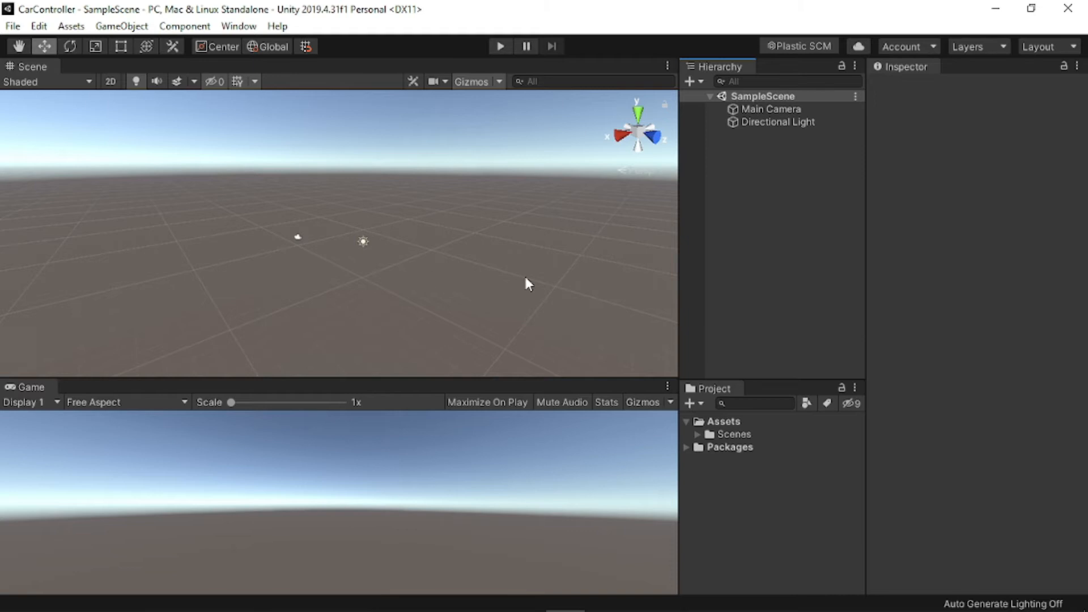
# Move the Main Camera forward along its Z axis to about -6.72 and adjust the Game view's height
pyautogui.click(760, 109)
pyautogui.click(356, 260)
pyautogui.moveTo(356, 261)
pyautogui.mouseDown()
pyautogui.moveTo(334, 253)
pyautogui.moveTo(365, 266)
pyautogui.mouseUp()
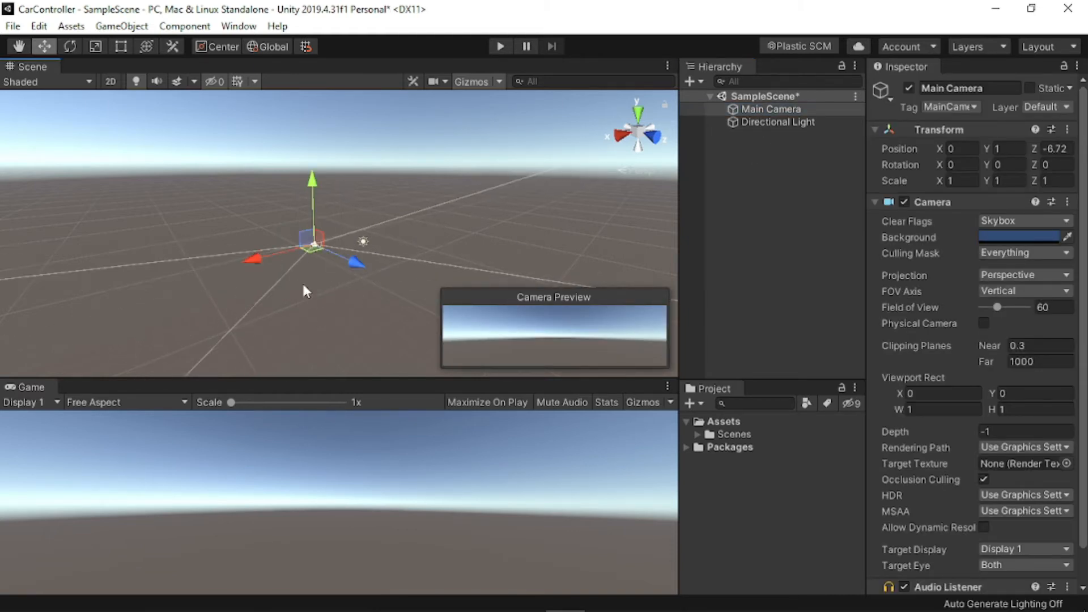
pyautogui.moveTo(442, 382); pyautogui.dragTo(400, 233)
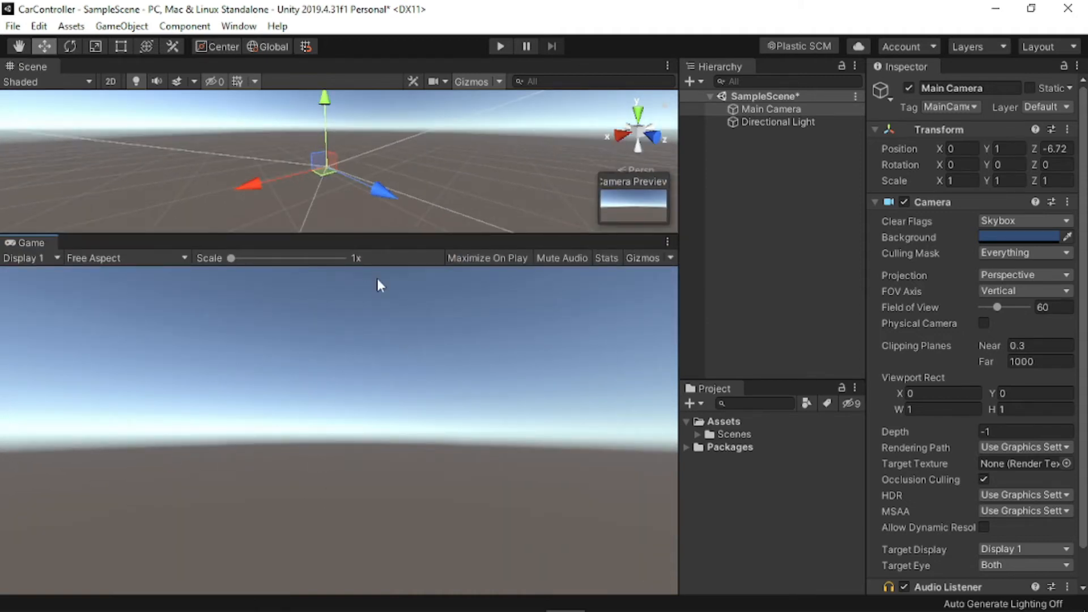
pyautogui.moveTo(469, 234); pyautogui.dragTo(510, 422)
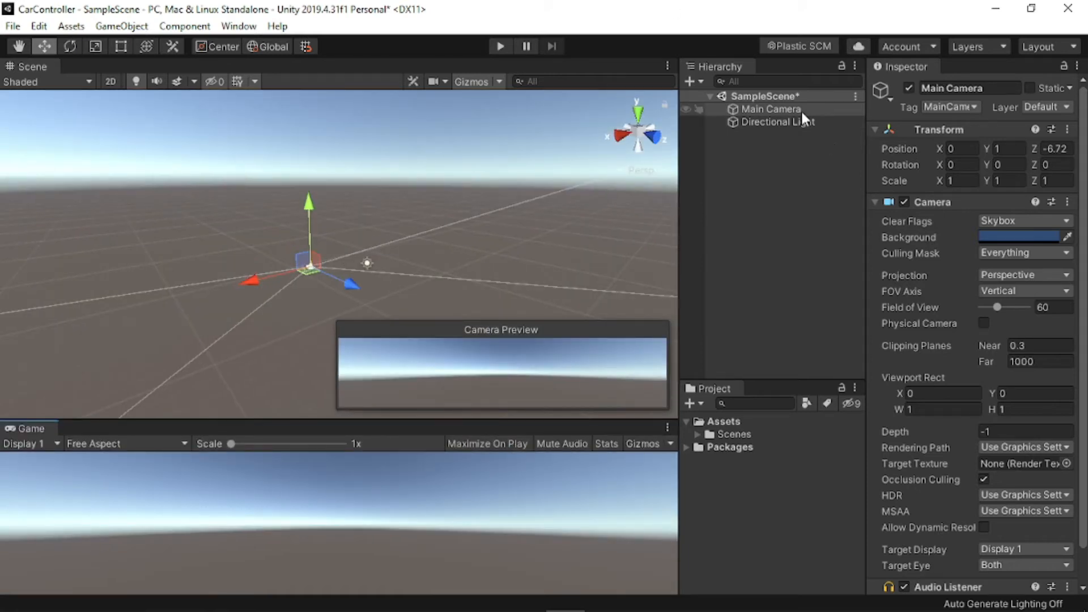
# Set the Main Camera's clear flags to Solid Color and enlarge the Game view
pyautogui.click(1039, 222)
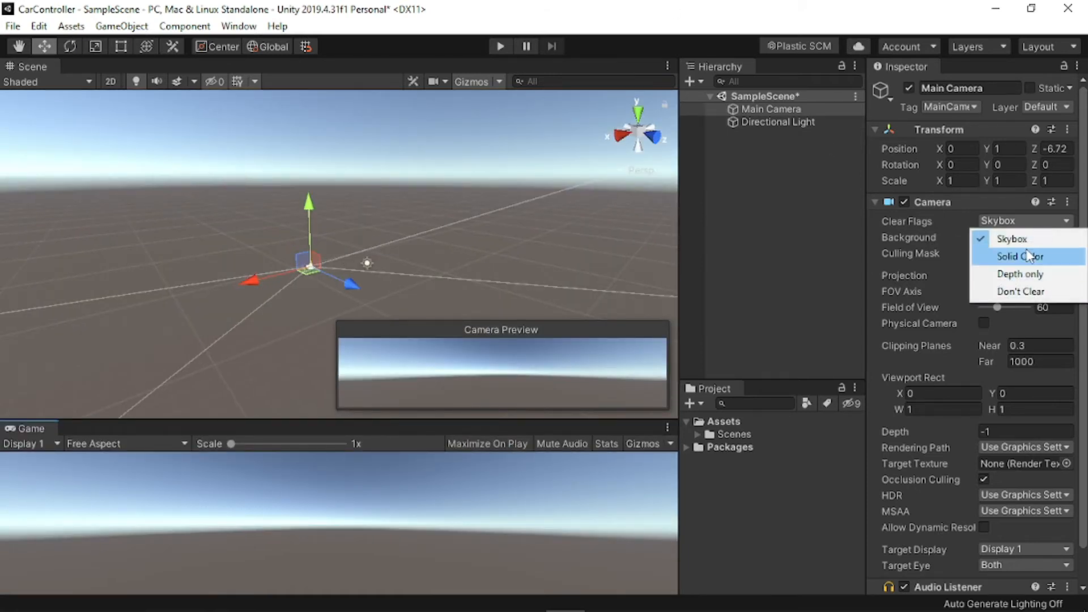
pyautogui.click(1020, 257)
pyautogui.moveTo(469, 420); pyautogui.dragTo(419, 296)
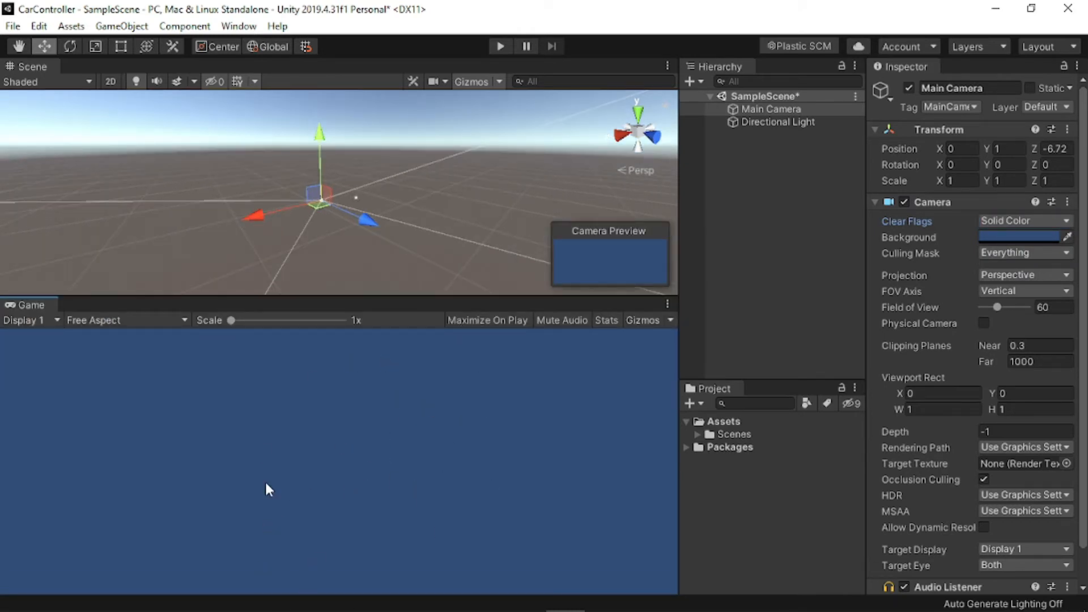
# Set the Main Camera's clear flags back to Skybox and enlarge the Project window
pyautogui.click(1049, 220)
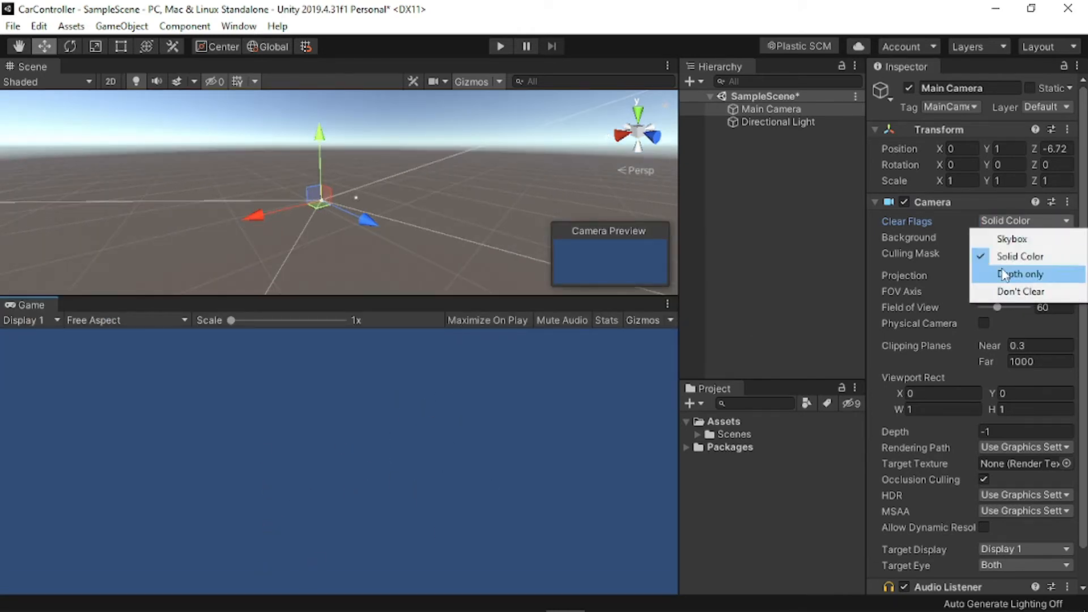
pyautogui.click(1017, 238)
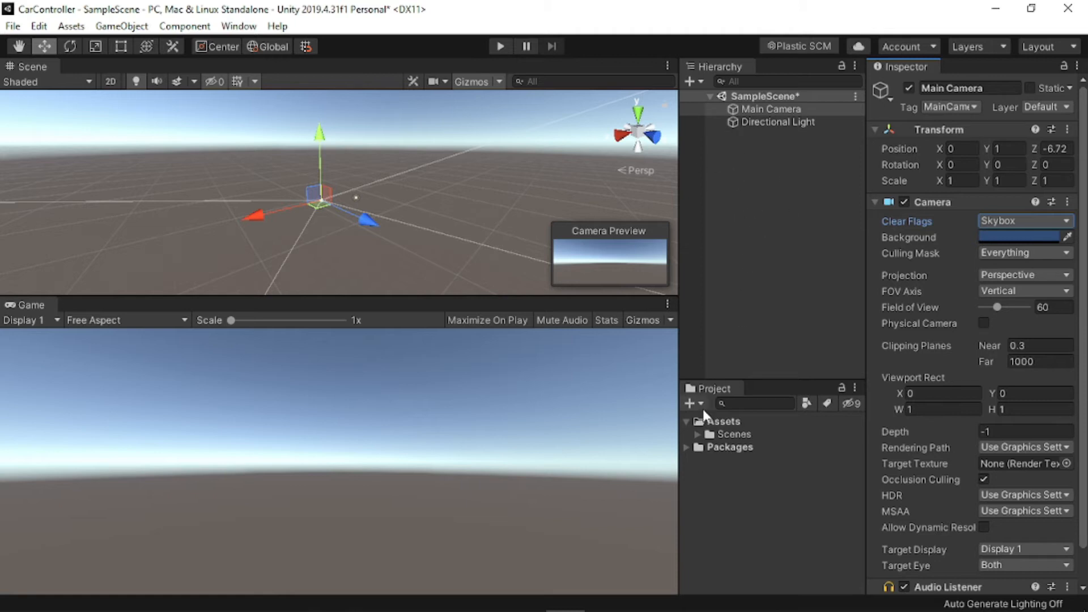
pyautogui.moveTo(758, 380); pyautogui.dragTo(759, 301)
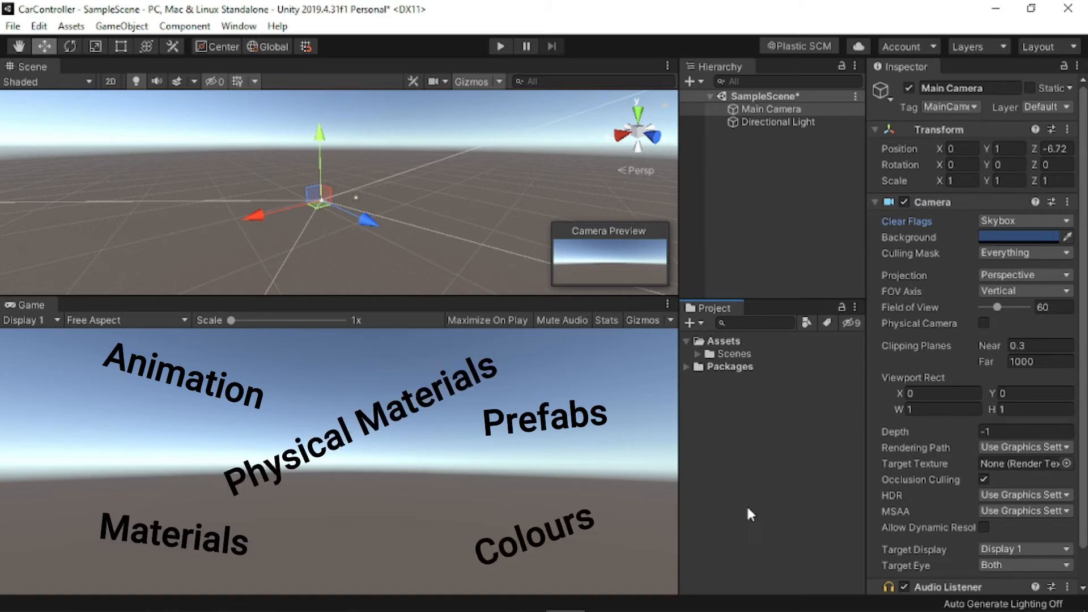
# Review the asset types that can be created in the project's Assets
pyautogui.rightClick(747, 403)
pyautogui.moveTo(801, 223)
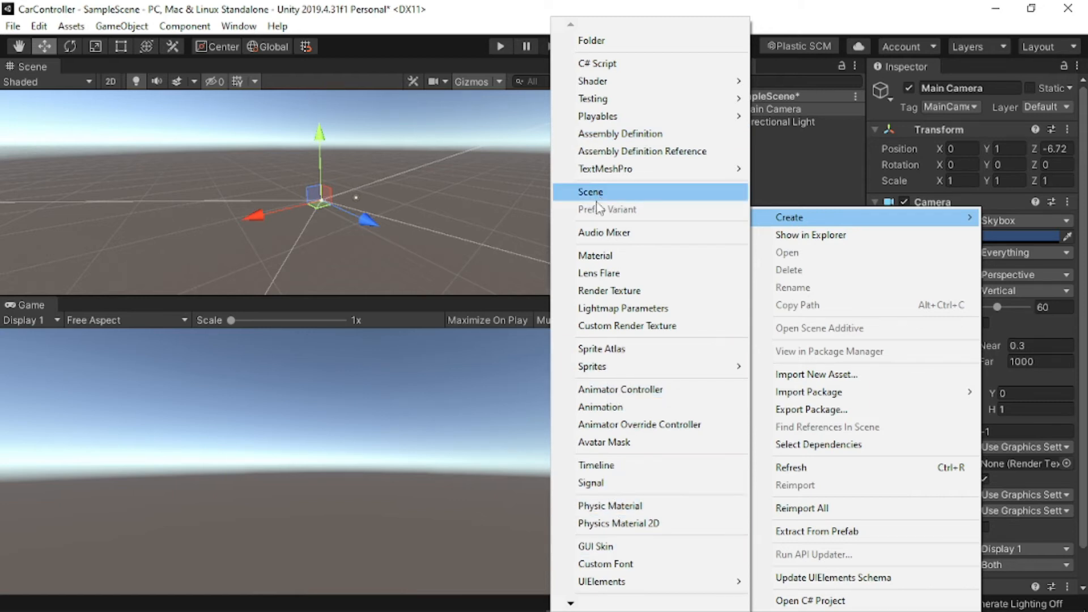
pyautogui.click(832, 161)
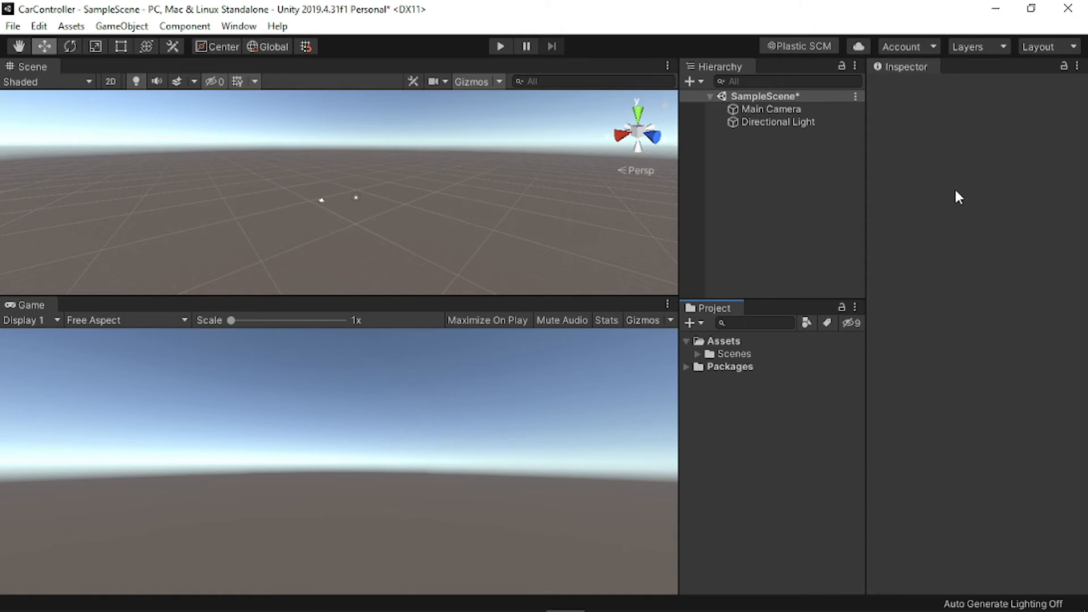
# Examine the components and properties of the Main Camera
pyautogui.click(772, 108)
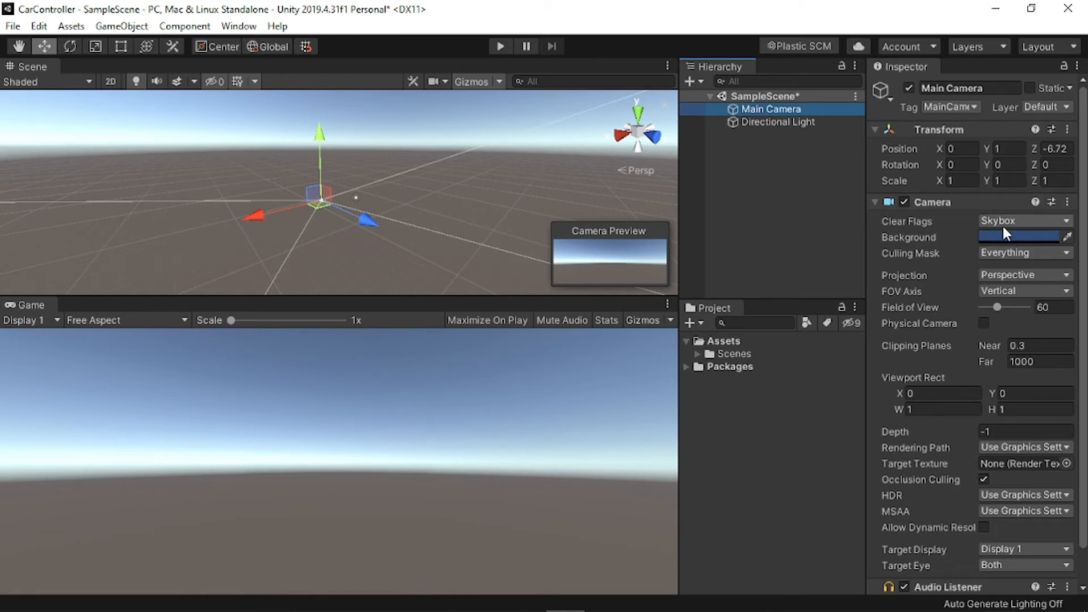
pyautogui.scroll(-2, 1002, 223)
pyautogui.scroll(2, 1002, 223)
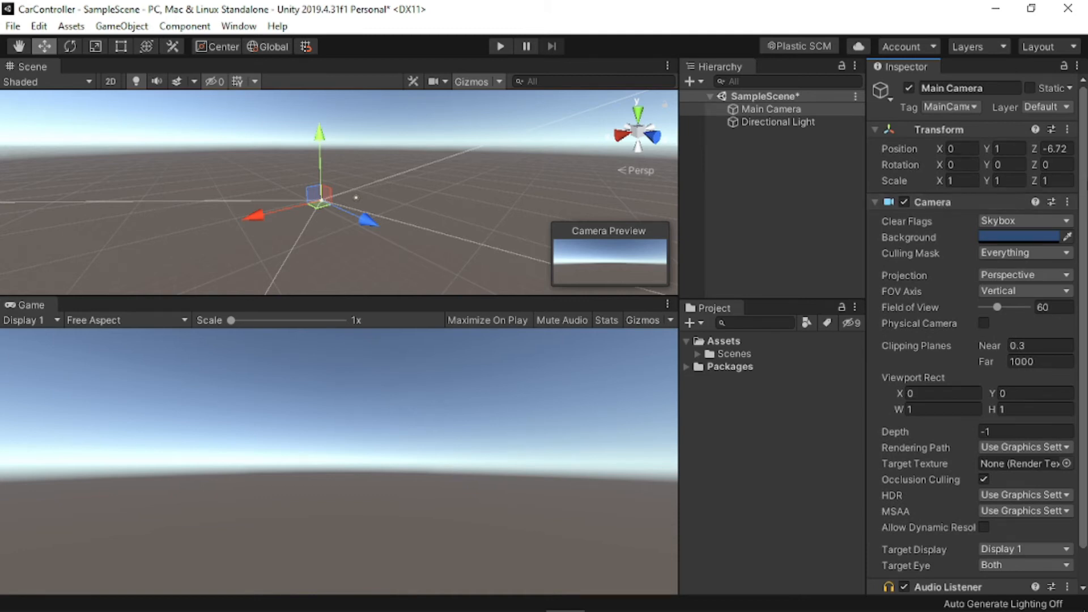
pyautogui.scroll(-2, 986, 318)
pyautogui.scroll(2, 964, 510)
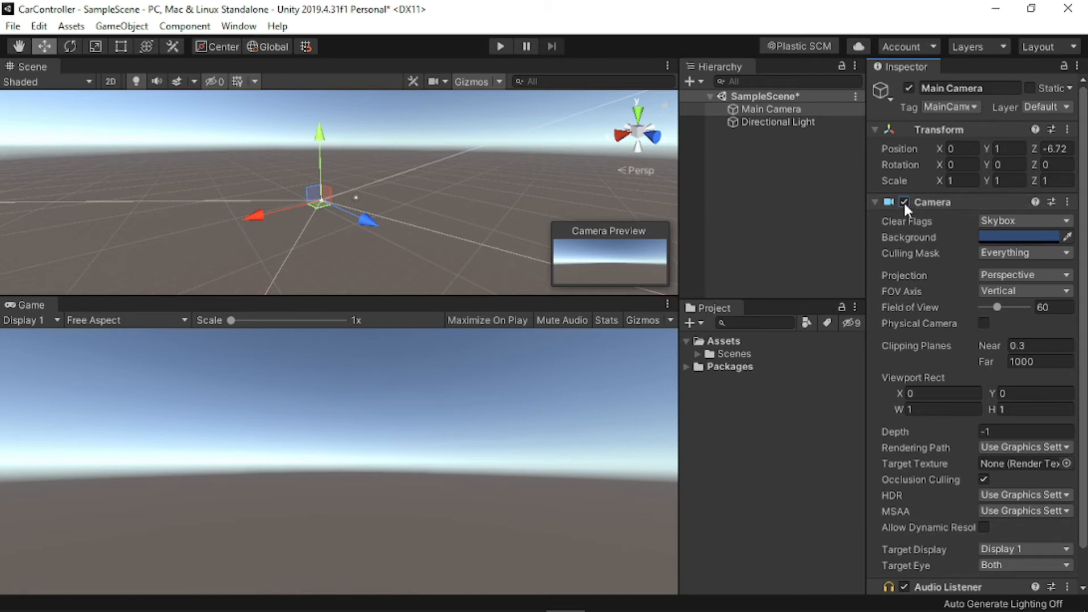
# Disable the Main Camera's Camera component, enable it again, and deselect the object
pyautogui.click(905, 203)
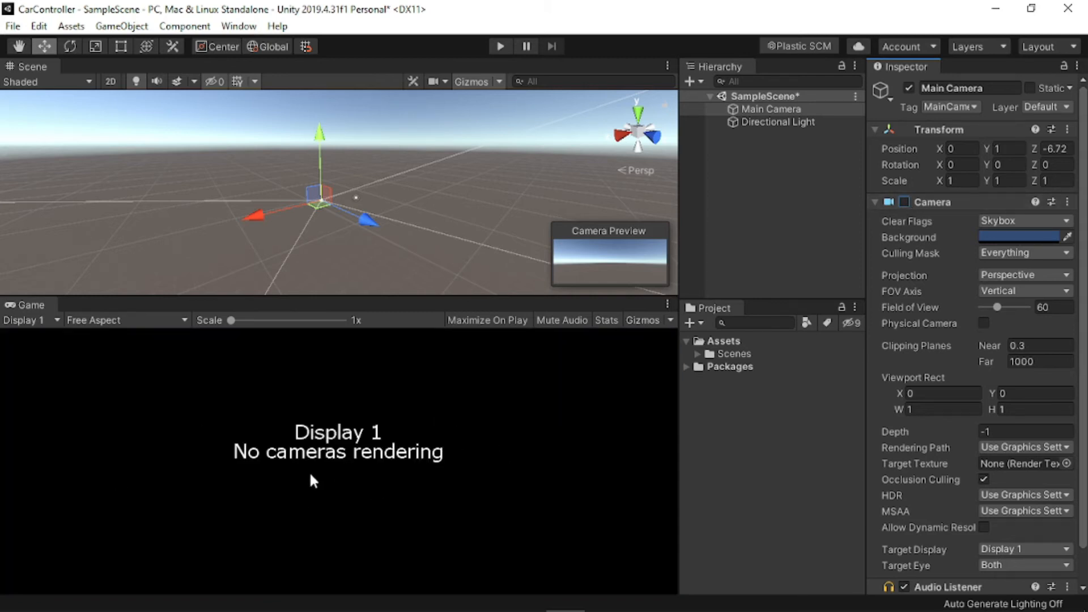
pyautogui.click(905, 202)
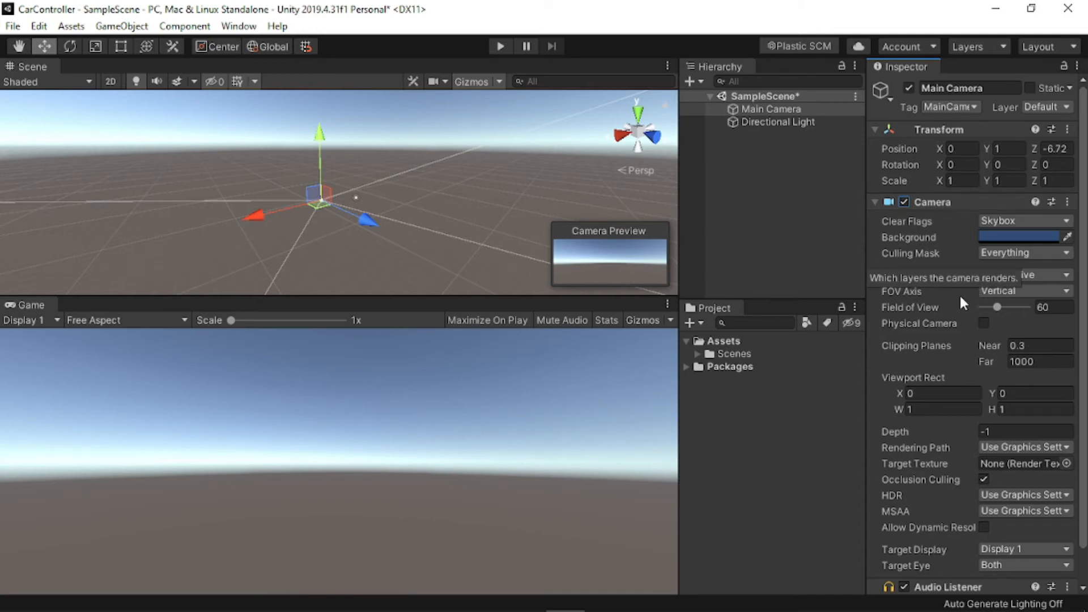
pyautogui.scroll(-1, 956, 306)
pyautogui.scroll(1, 956, 306)
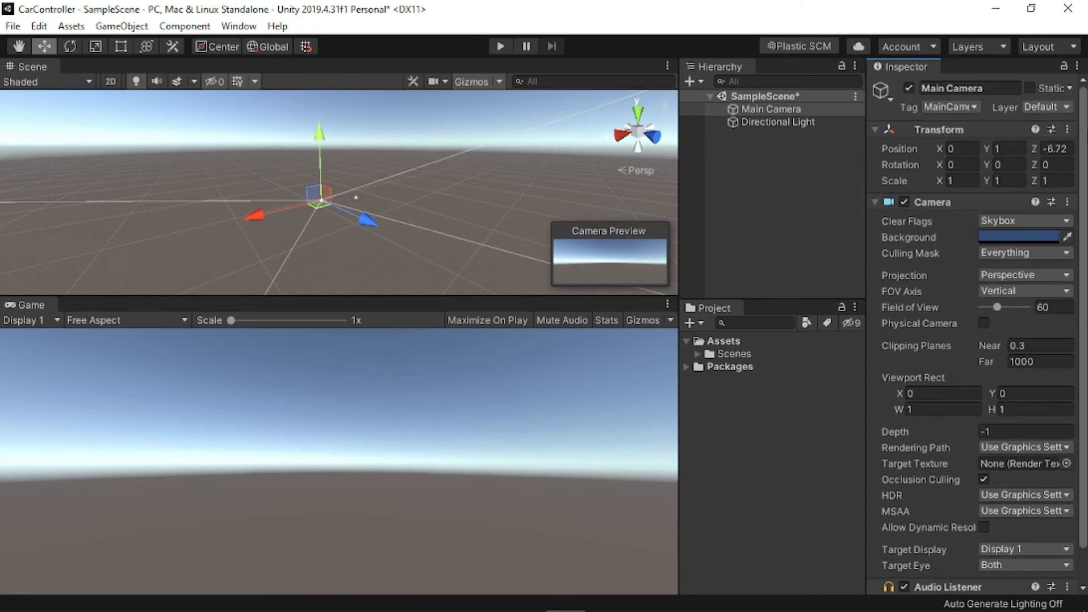
pyautogui.click(782, 192)
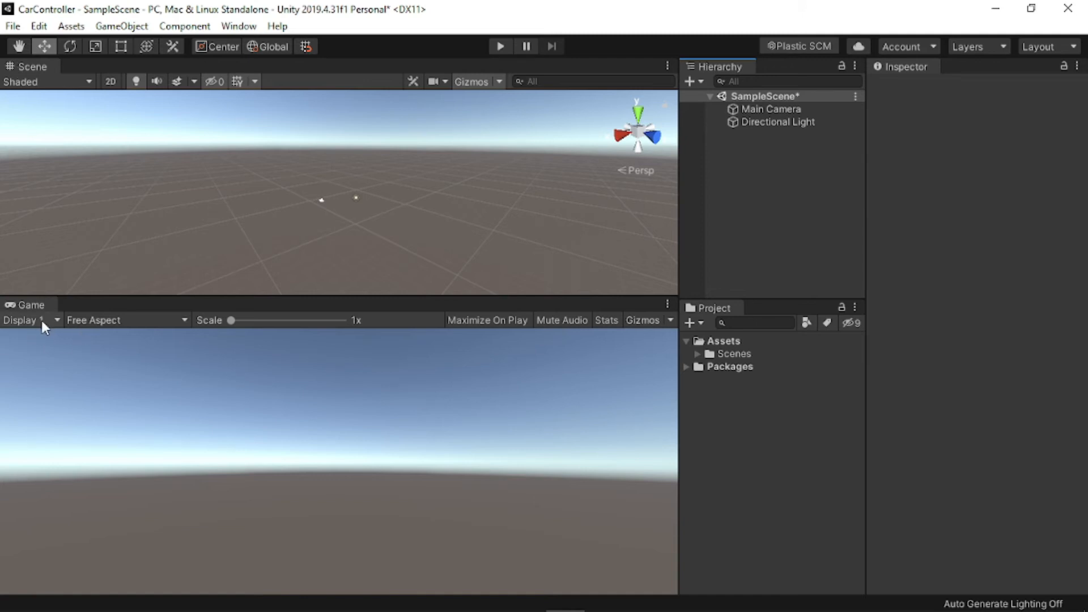
# Rotate the Directional Light in the scene with the Rotate tool, and deselect it
pyautogui.moveTo(492, 186); pyautogui.dragTo(475, 235, button='right')
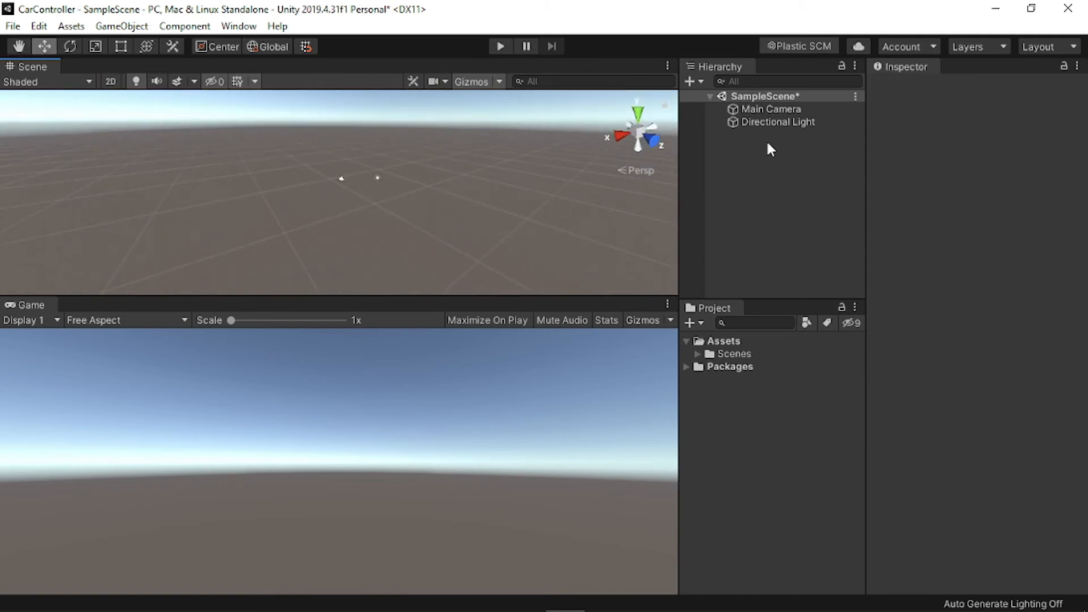
pyautogui.click(805, 107)
pyautogui.click(808, 123)
pyautogui.press('e')
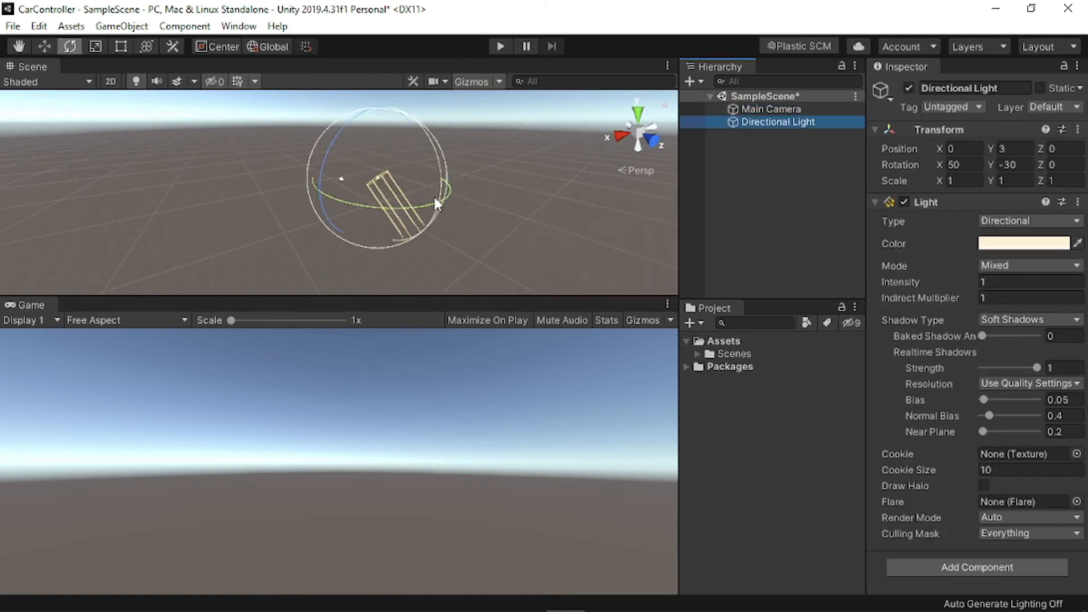
pyautogui.moveTo(438, 157); pyautogui.dragTo(744, 212)
pyautogui.click(273, 250)
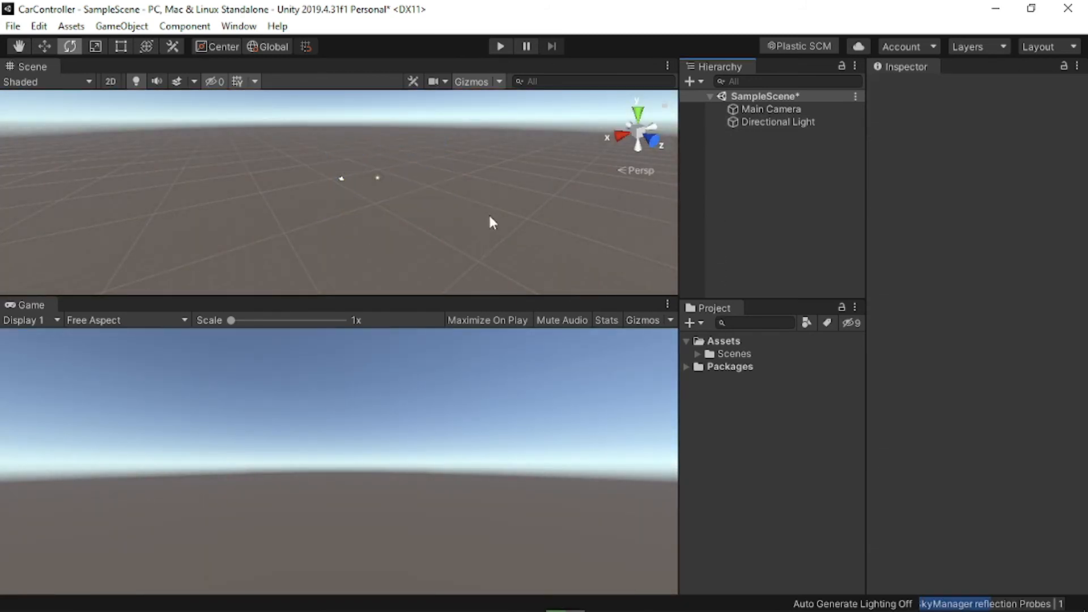
# Maximize the Game view and restore it to its docked size
pyautogui.moveTo(280, 246); pyautogui.dragTo(321, 208, button='right')
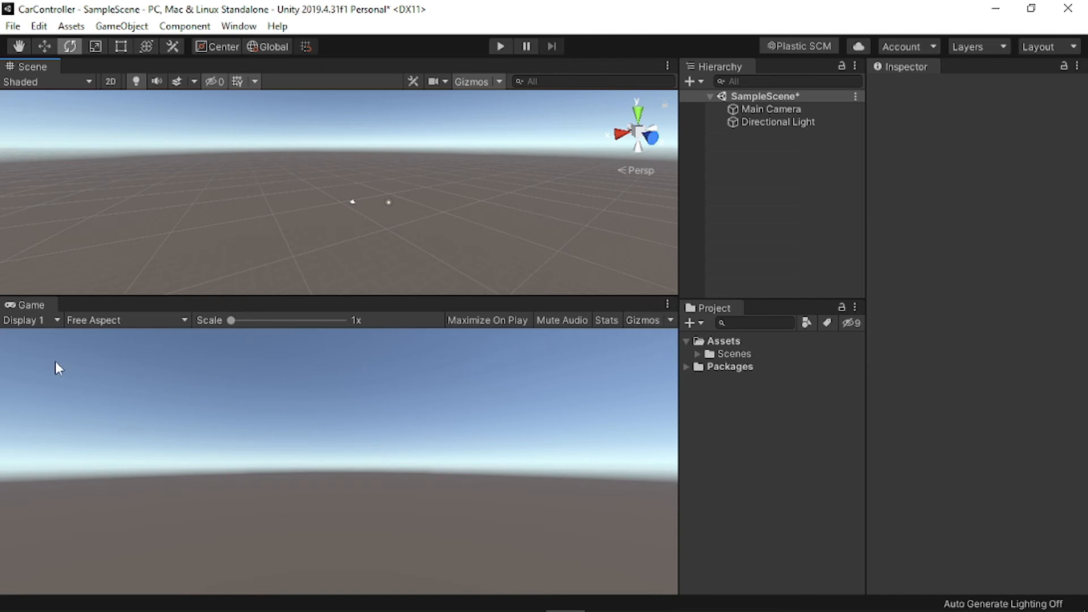
pyautogui.click(666, 306)
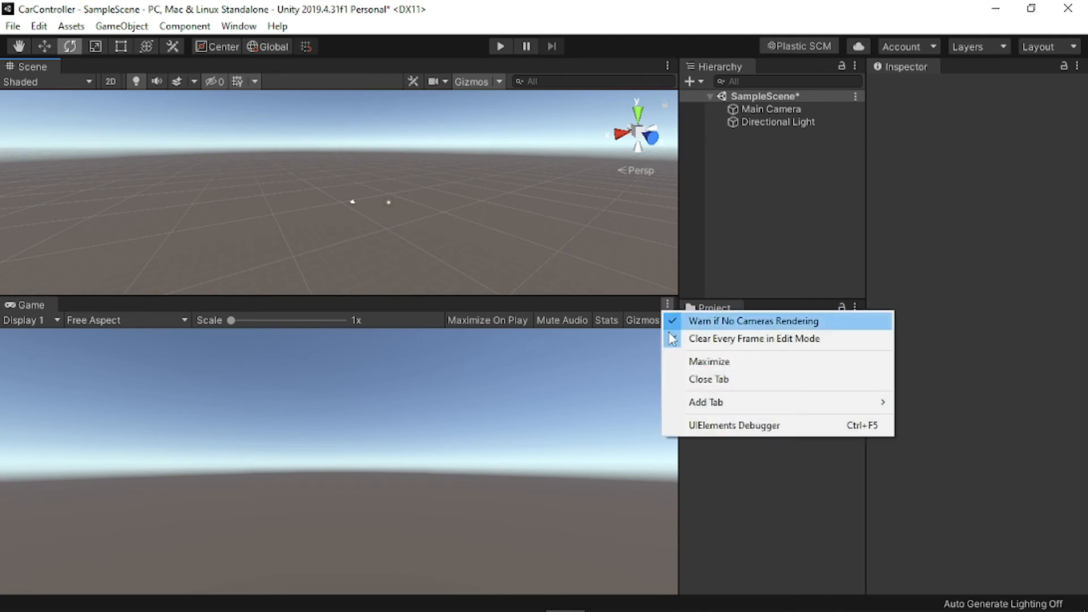
pyautogui.click(686, 361)
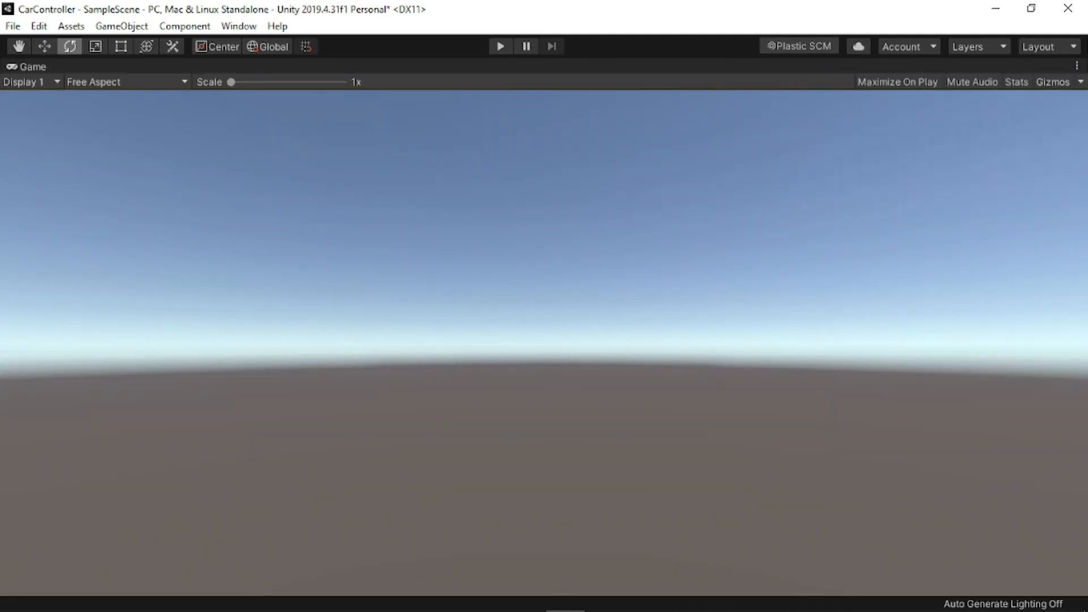
pyautogui.click(1076, 66)
pyautogui.click(918, 120)
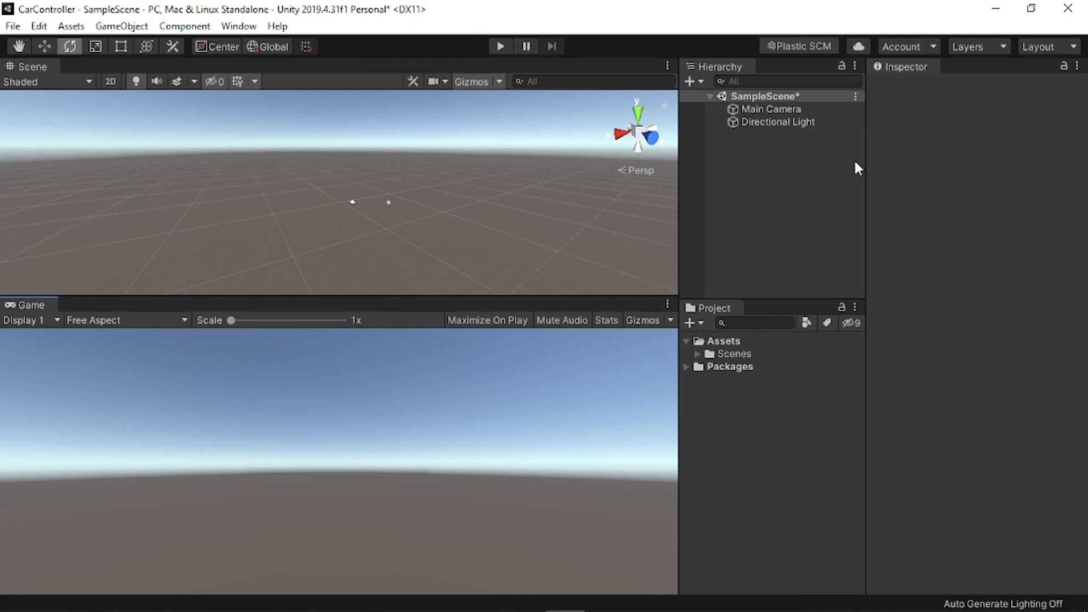
# Add a 3D Cube to the scene and select the Main Camera
pyautogui.rightClick(781, 159)
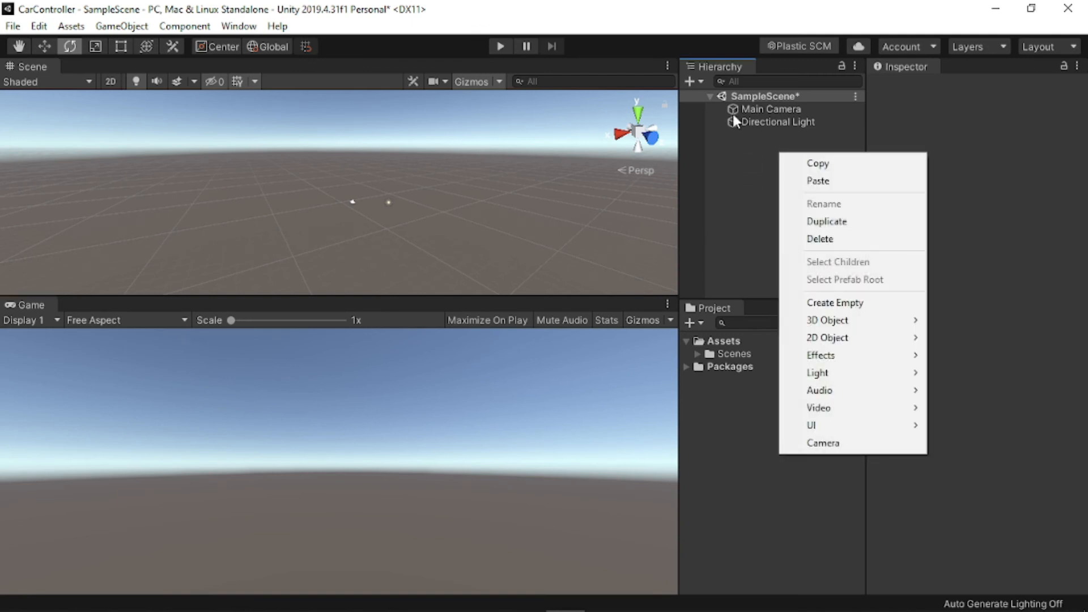
pyautogui.moveTo(827, 319)
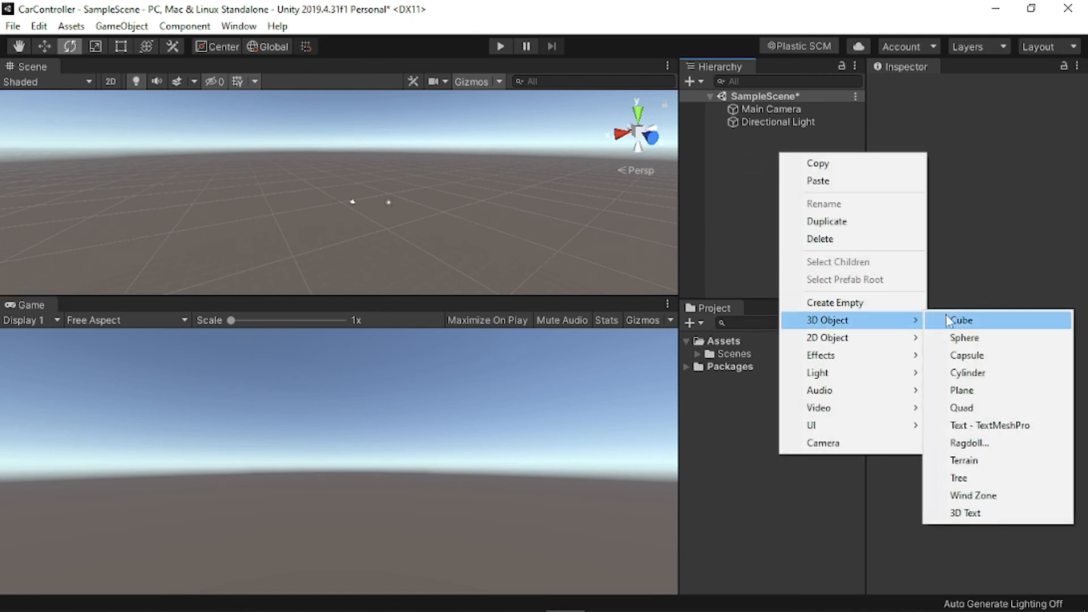
pyautogui.click(966, 320)
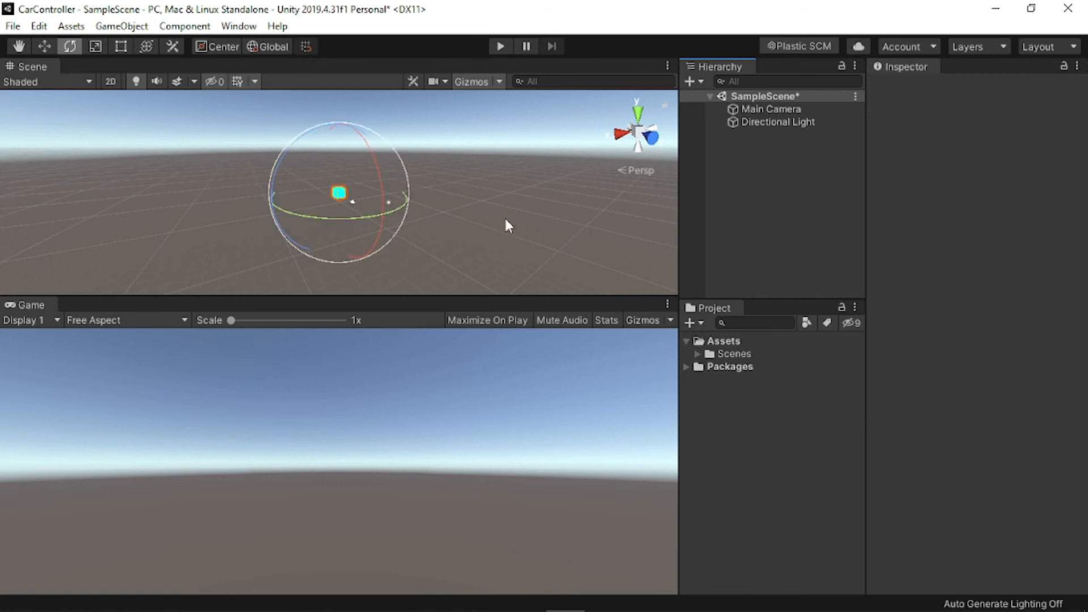
pyautogui.click(802, 110)
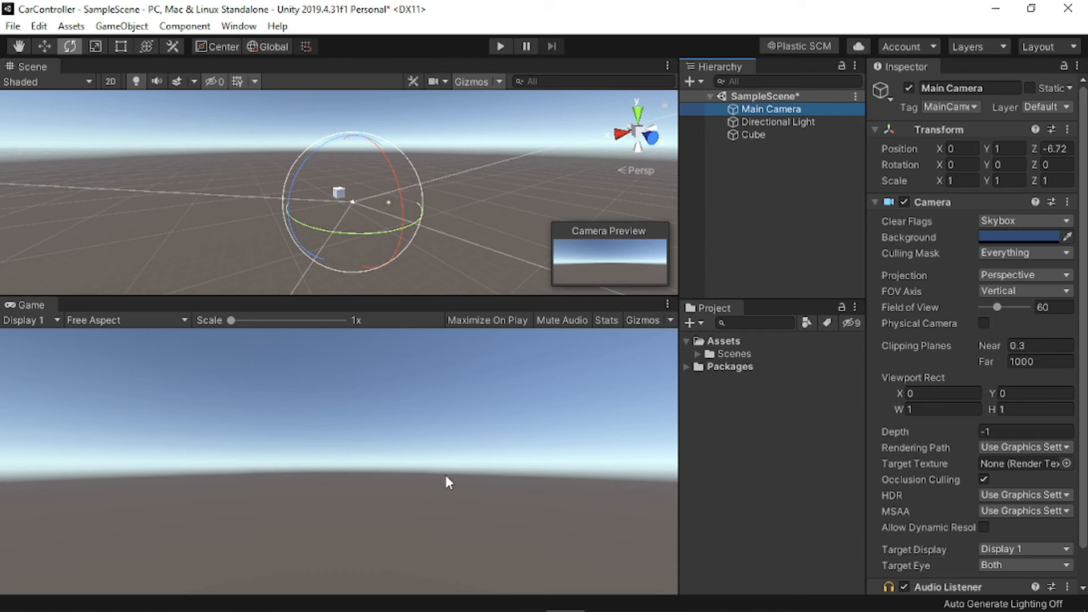
# Reset the Transform components of the Main Camera and the Cube
pyautogui.rightClick(943, 133)
pyautogui.click(955, 136)
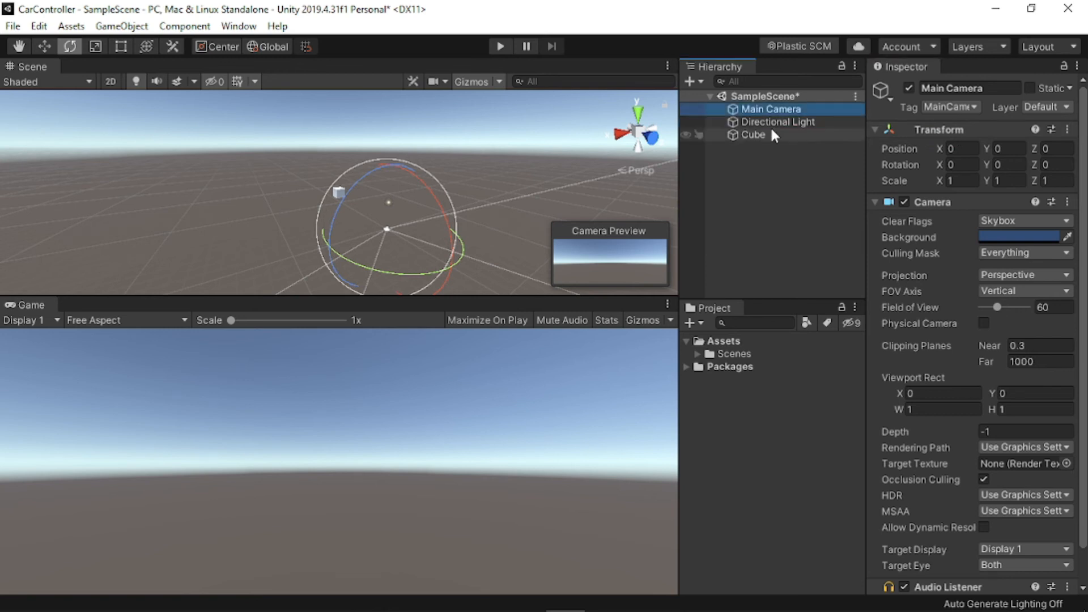
pyautogui.click(772, 130)
pyautogui.rightClick(931, 129)
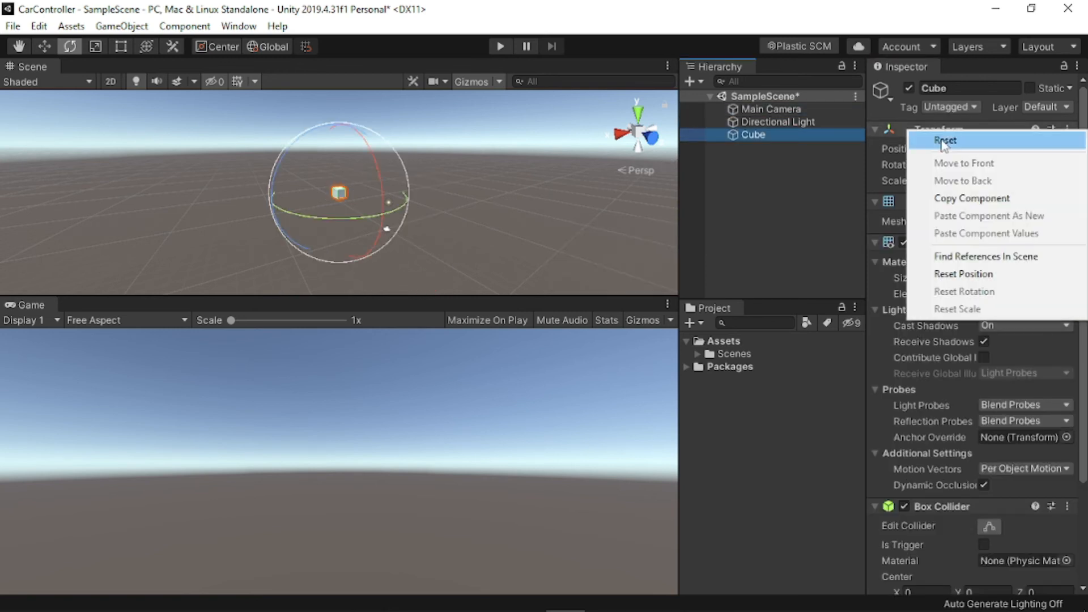
pyautogui.click(943, 139)
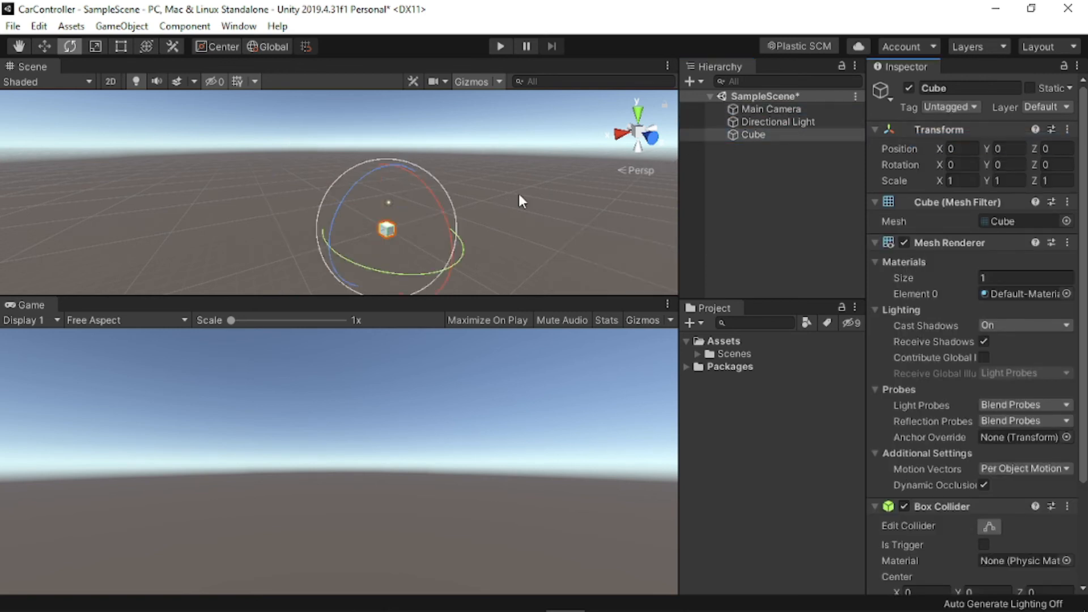
# Move the Main Camera with the Move tool back to about Z -6.3 and up to about Y 1.4
pyautogui.click(777, 109)
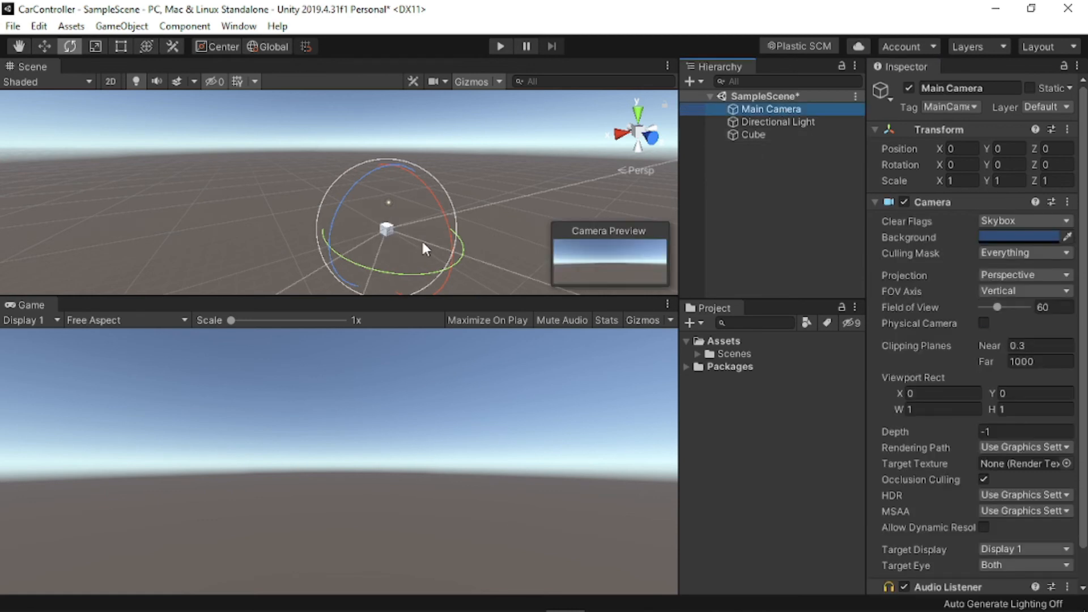
pyautogui.press('w')
pyautogui.moveTo(421, 240)
pyautogui.mouseDown()
pyautogui.moveTo(365, 221)
pyautogui.moveTo(403, 243)
pyautogui.mouseUp()
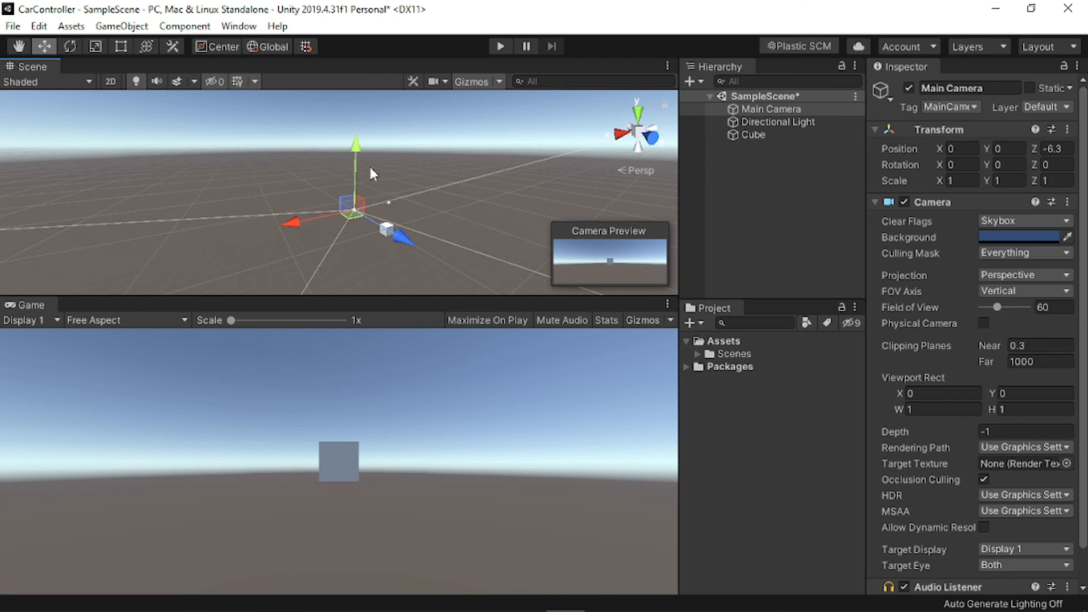
pyautogui.moveTo(354, 146); pyautogui.dragTo(355, 134)
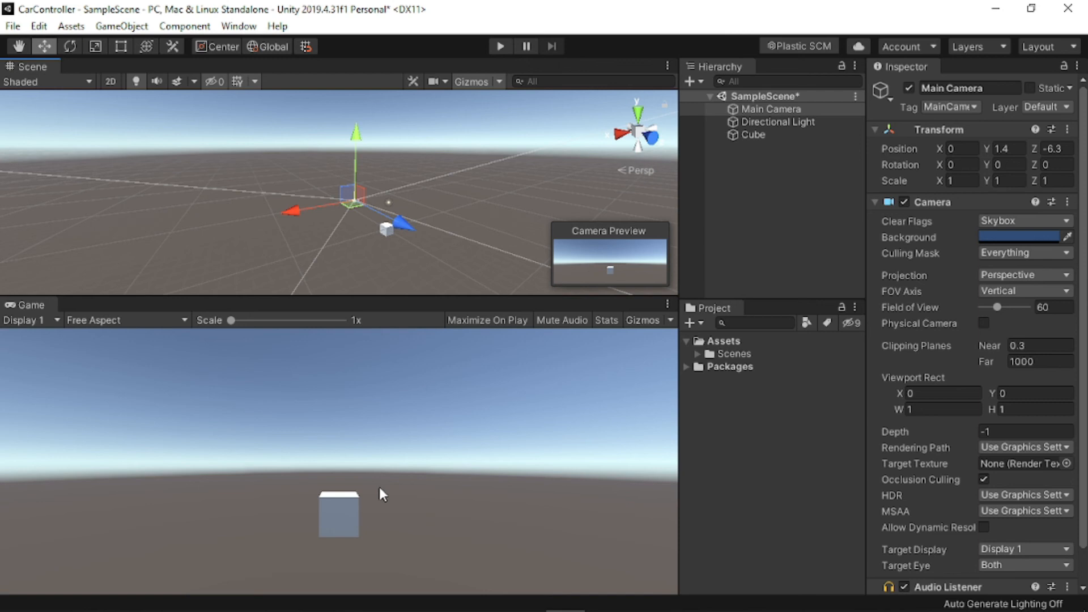
# Apply the Tall editor layout and maximize the editor window
pyautogui.click(1049, 45)
pyautogui.click(988, 119)
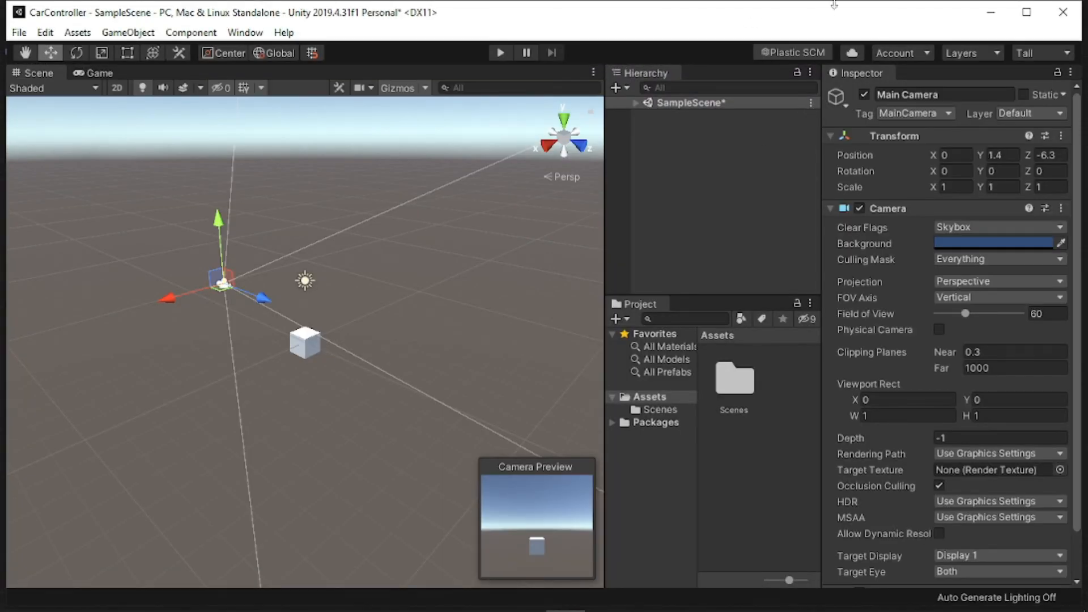
pyautogui.click(1027, 12)
# Dock the Game view below the Scene view, enlarge it to about half the height, and widen both views
pyautogui.moveTo(76, 62); pyautogui.dragTo(164, 278)
pyautogui.moveTo(185, 347); pyautogui.dragTo(213, 445)
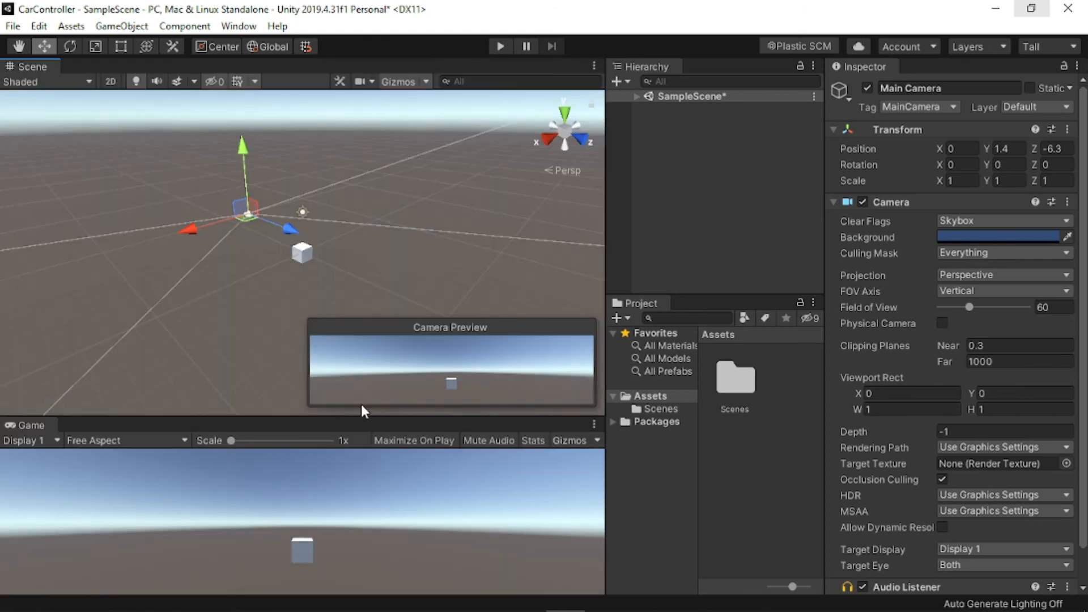
pyautogui.moveTo(369, 418); pyautogui.dragTo(385, 301)
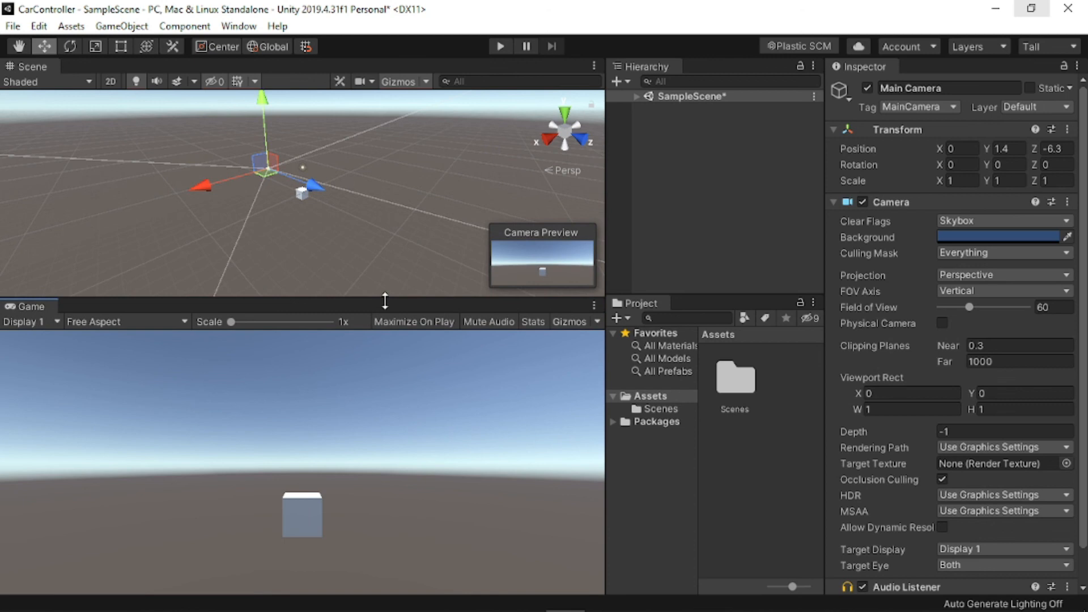
pyautogui.moveTo(602, 437); pyautogui.dragTo(684, 437)
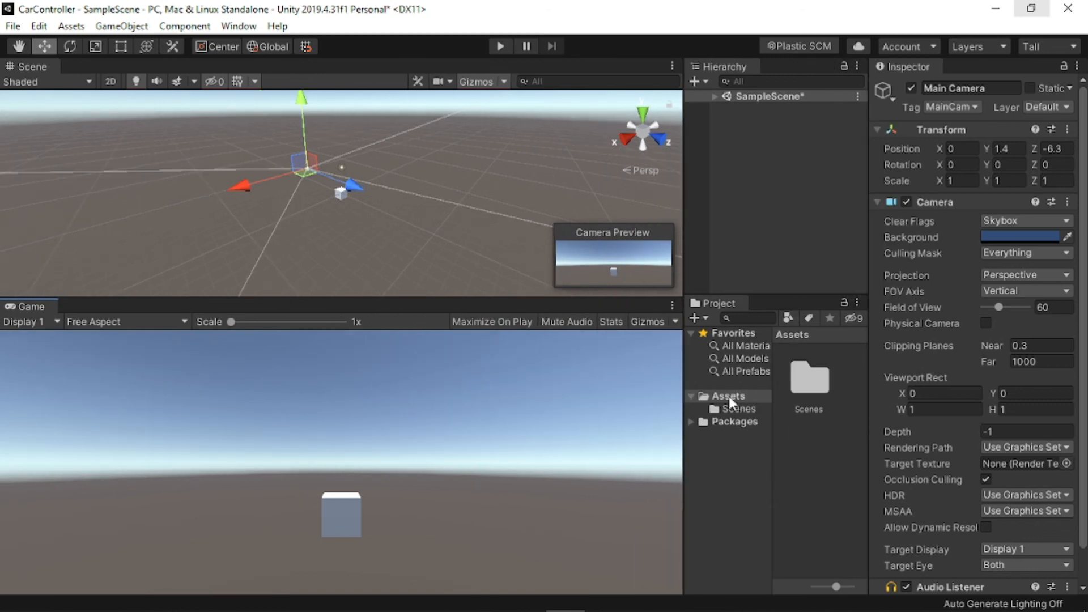
# Set the Project window to One Column Layout, and expand and collapse its Assets, Packages and Scenes folders
pyautogui.click(857, 301)
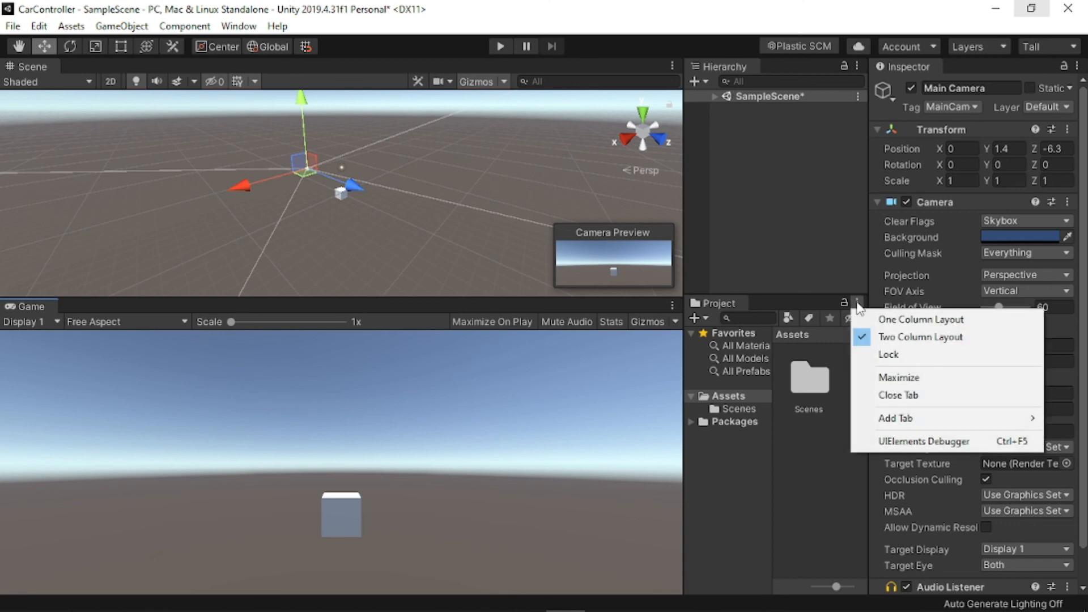
pyautogui.click(903, 321)
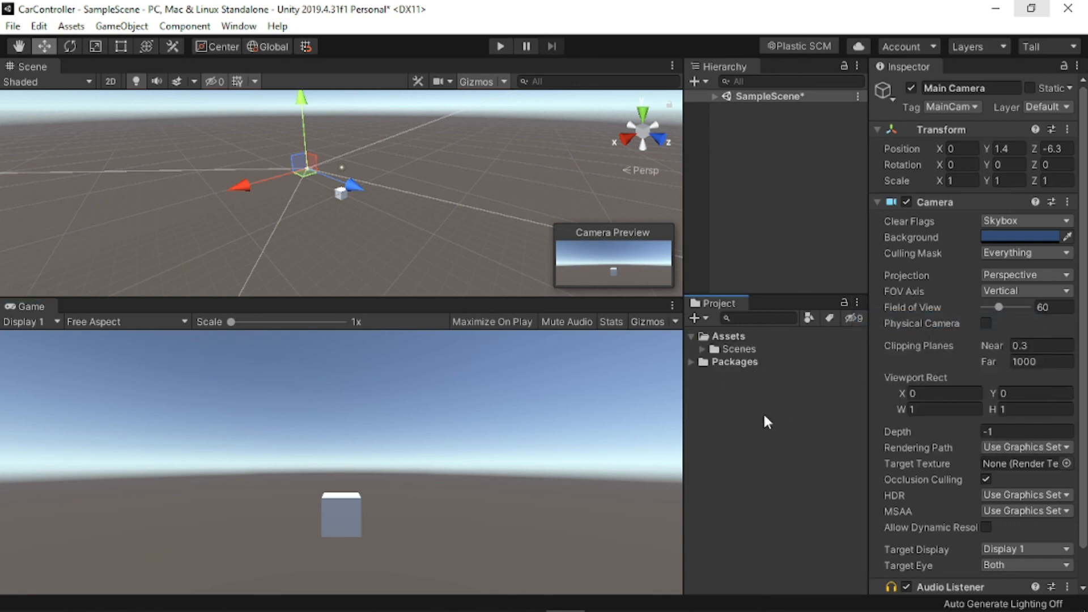
pyautogui.click(691, 336)
pyautogui.click(692, 336)
pyautogui.click(691, 362)
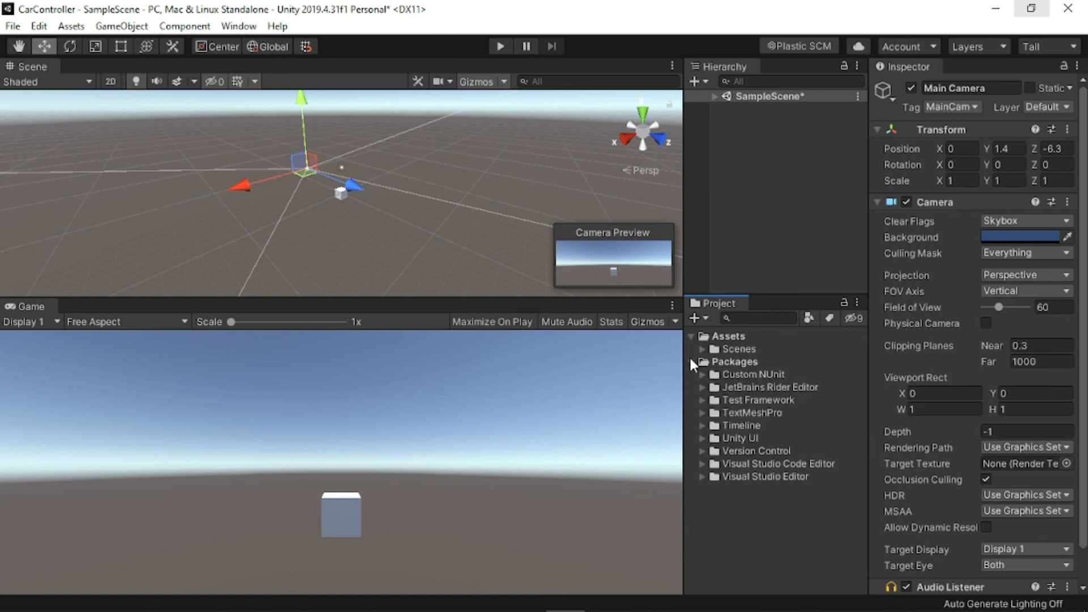
pyautogui.click(691, 360)
pyautogui.click(703, 348)
pyautogui.click(703, 348)
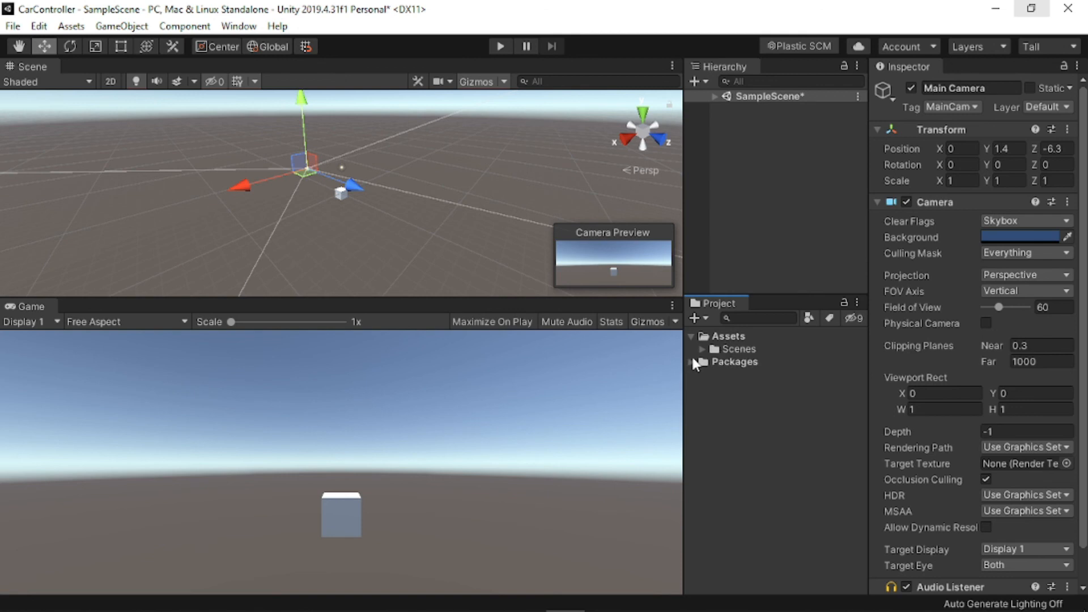